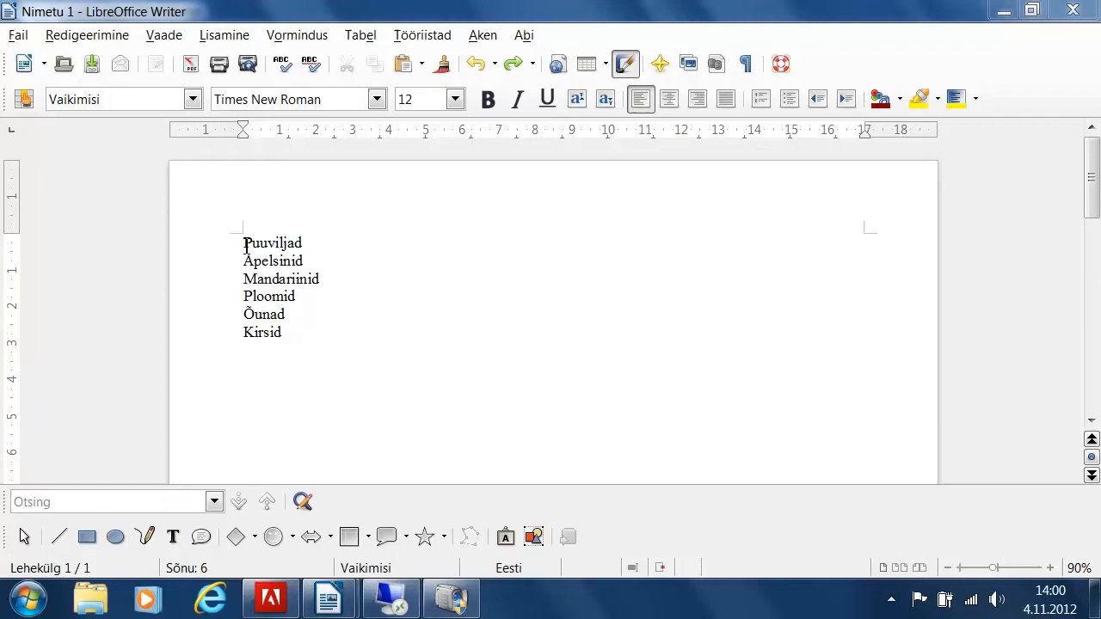
# - Select all six lines of the fruit list, from Puuviljad to Kirsid, and apply default numbering
pyautogui.moveTo(245, 243); pyautogui.dragTo(335, 330)
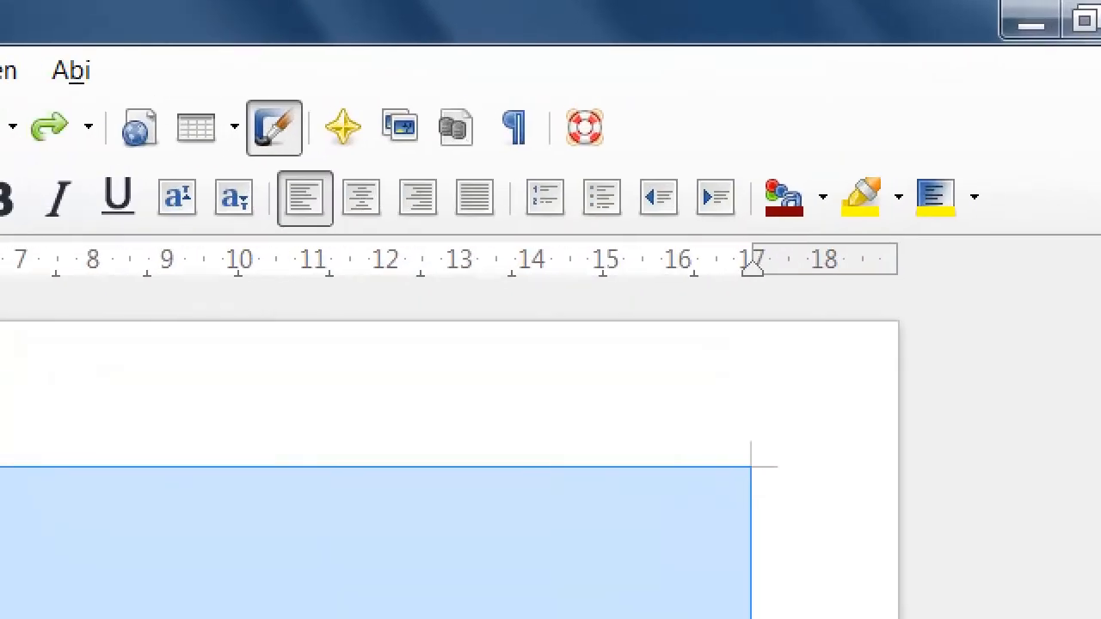
pyautogui.moveTo(518, 167); pyautogui.dragTo(576, 219)
pyautogui.moveTo(585, 163); pyautogui.dragTo(634, 222)
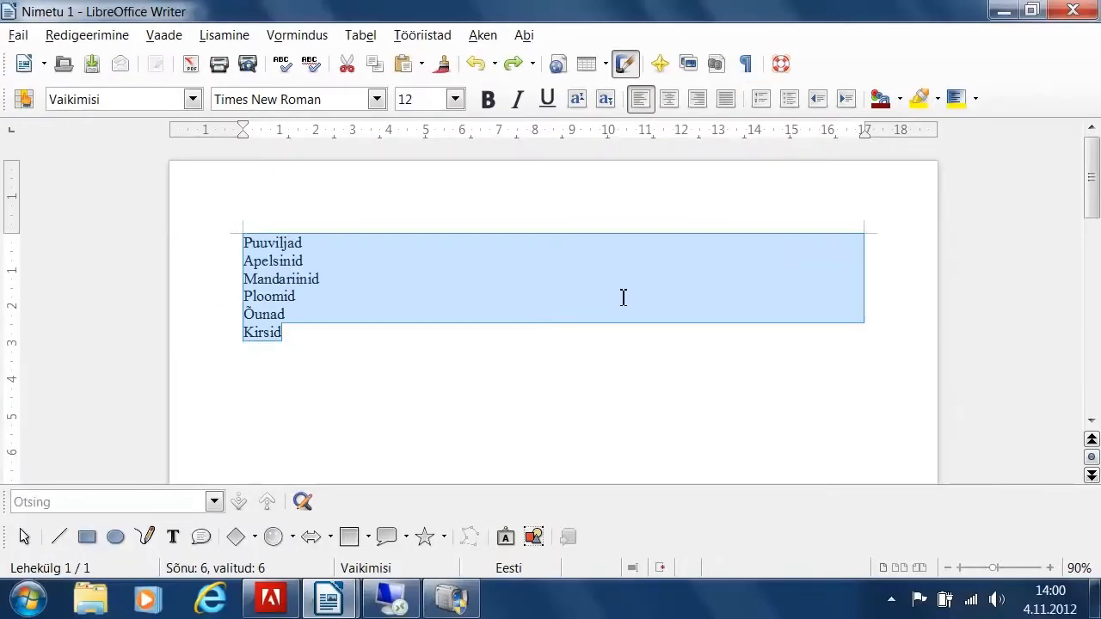
pyautogui.click(760, 101)
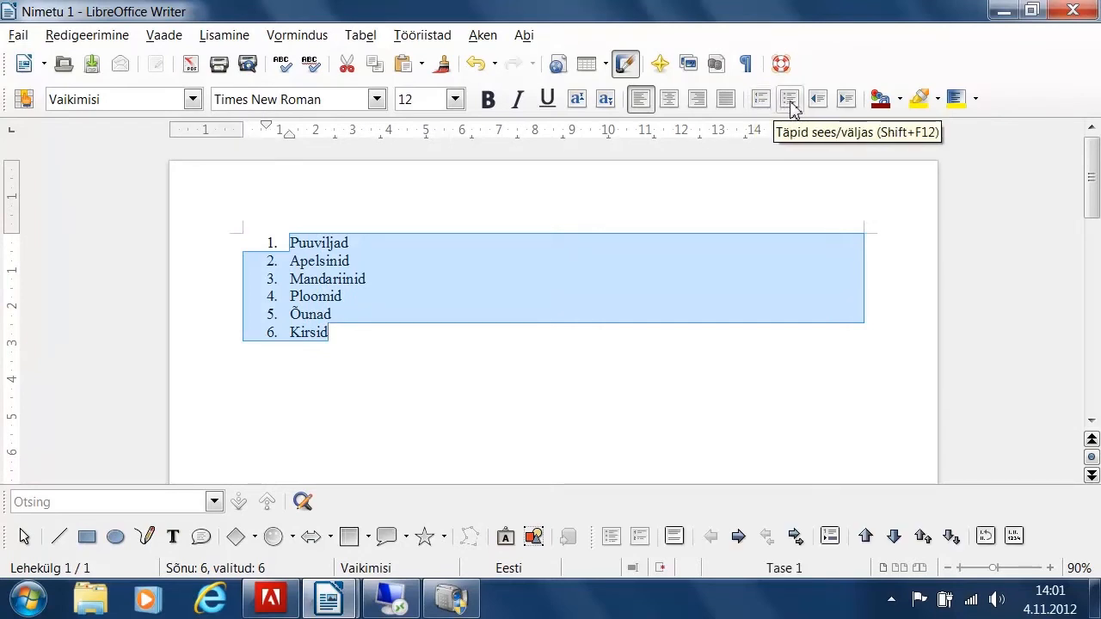
# - Switch the selected fruit list from numbering to default bullets and turn the bullets off again
pyautogui.click(790, 102)
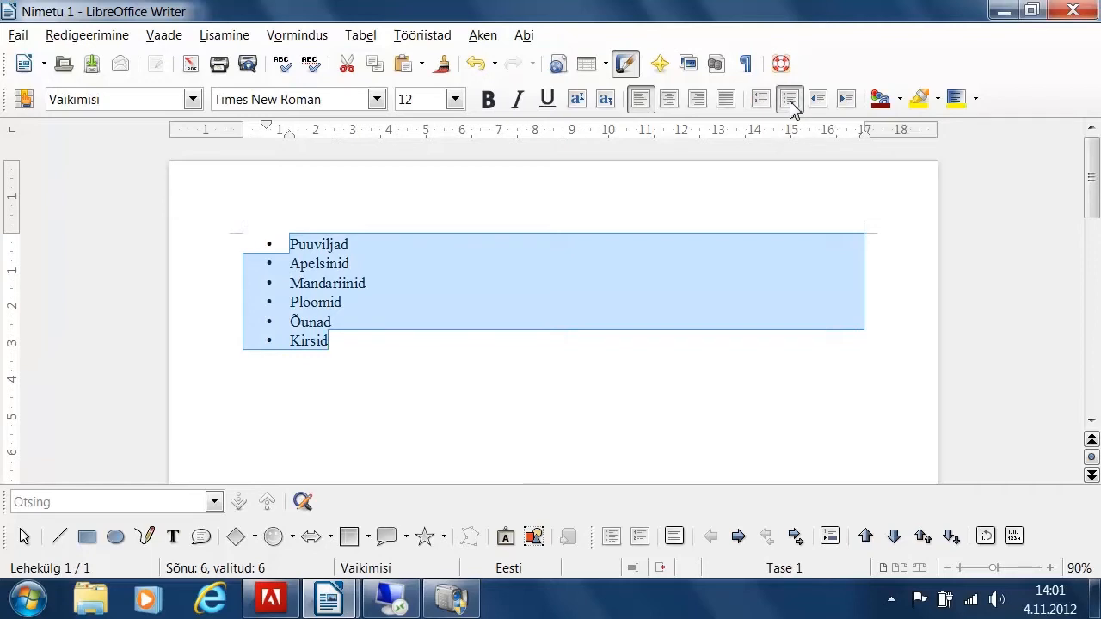
pyautogui.click(791, 103)
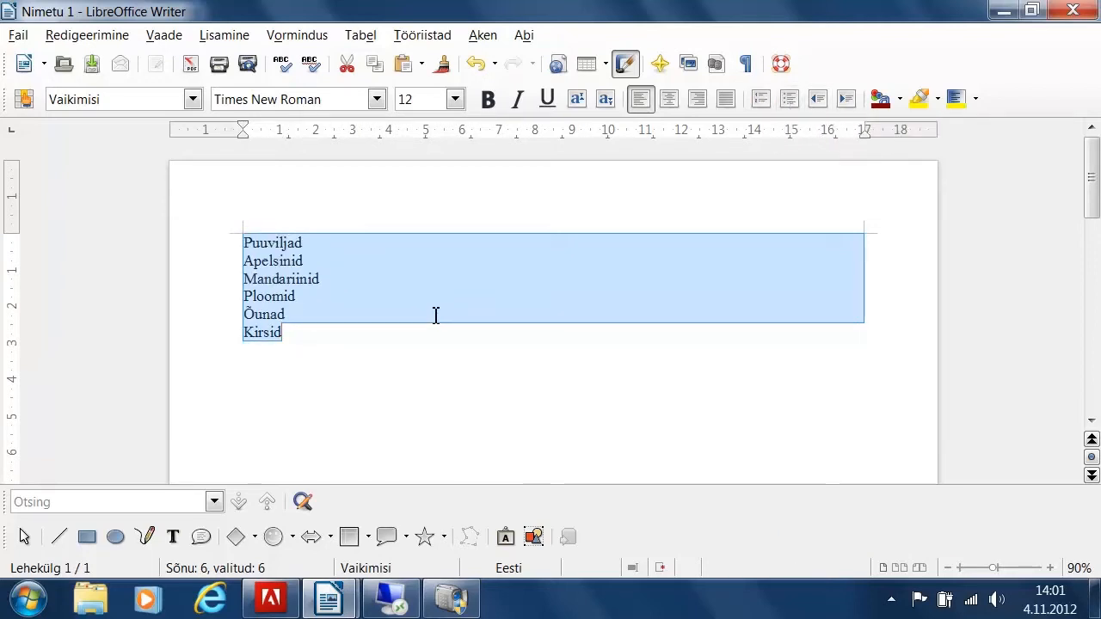
# - Format the selected fruit list as a bulleted list with right-pointing arrowhead bullets
pyautogui.click(303, 42)
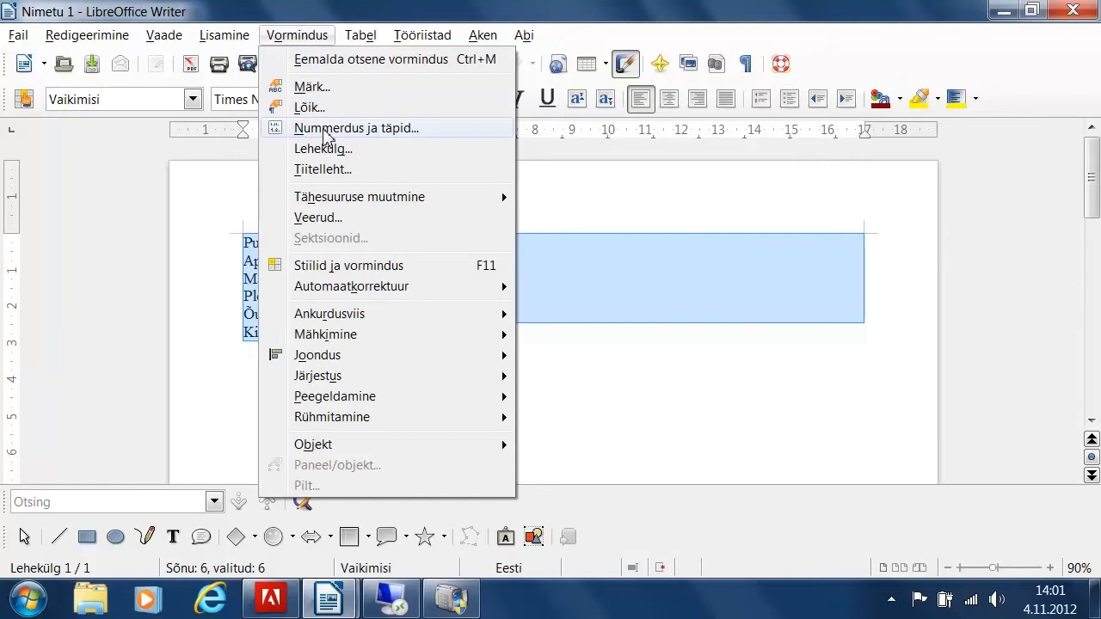
pyautogui.click(325, 131)
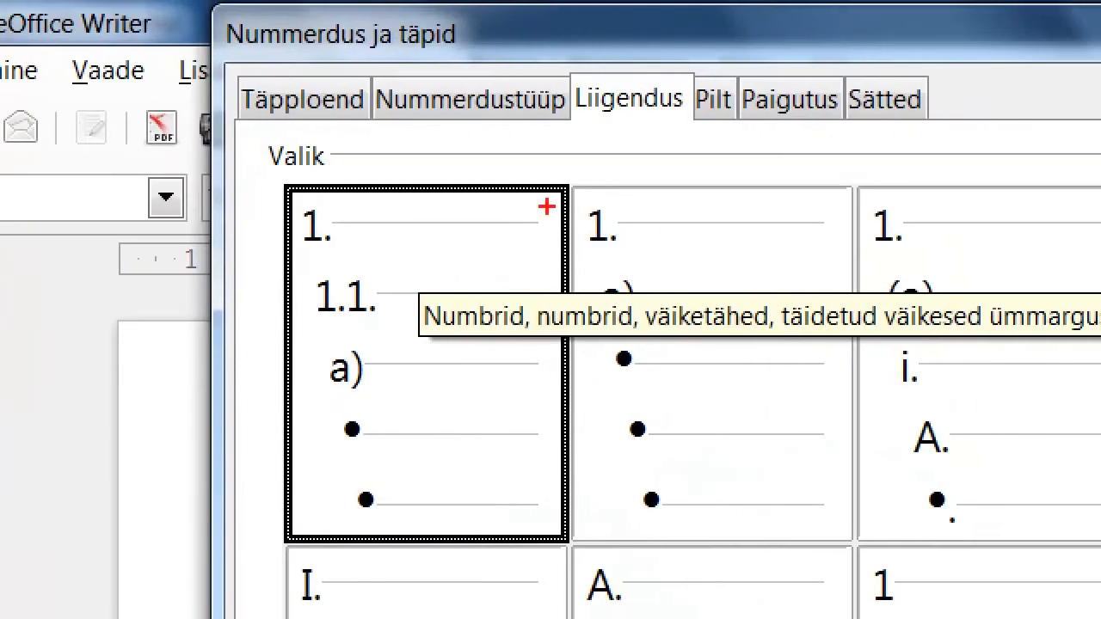
pyautogui.moveTo(245, 76); pyautogui.dragTo(384, 122)
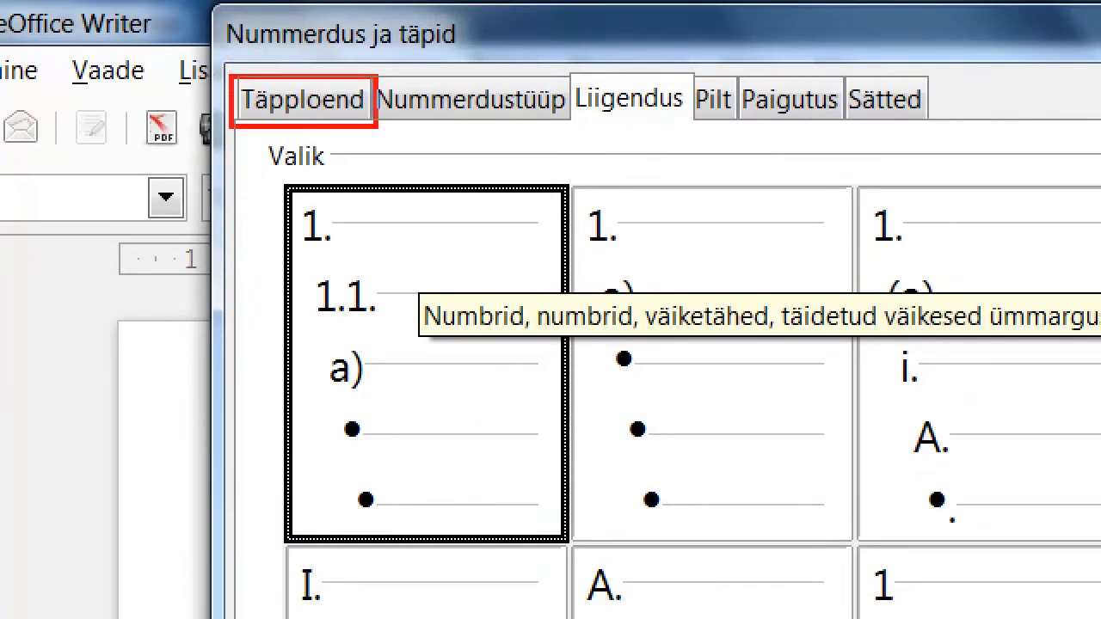
pyautogui.moveTo(369, 74)
pyautogui.mouseDown()
pyautogui.moveTo(520, 133)
pyautogui.moveTo(572, 127)
pyautogui.mouseUp()
pyautogui.moveTo(572, 63); pyautogui.dragTo(695, 127)
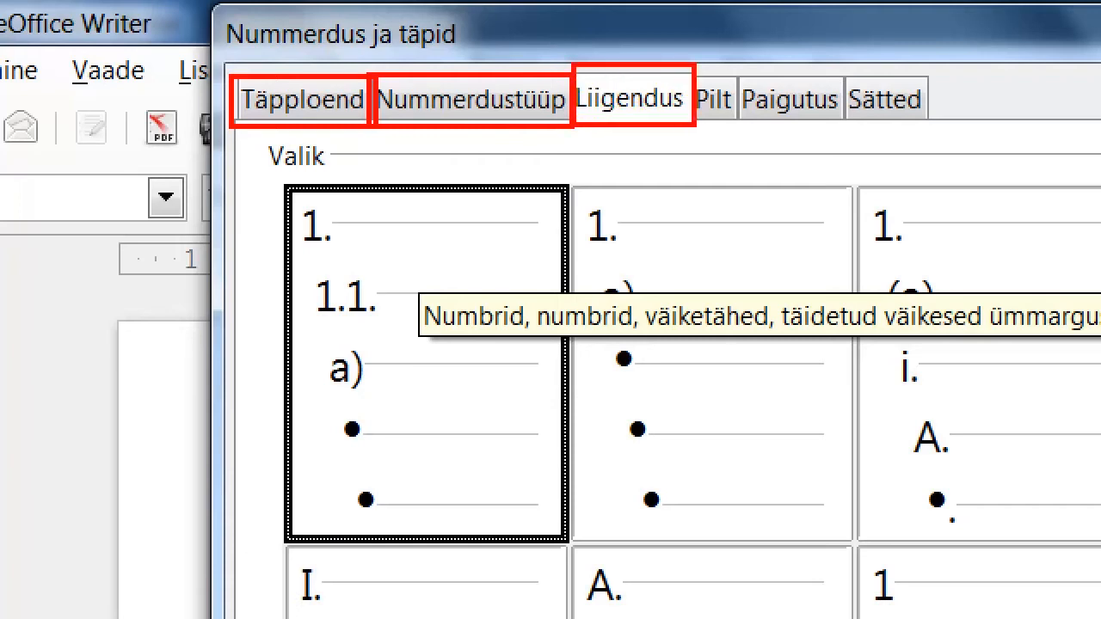
pyautogui.press('Escape')
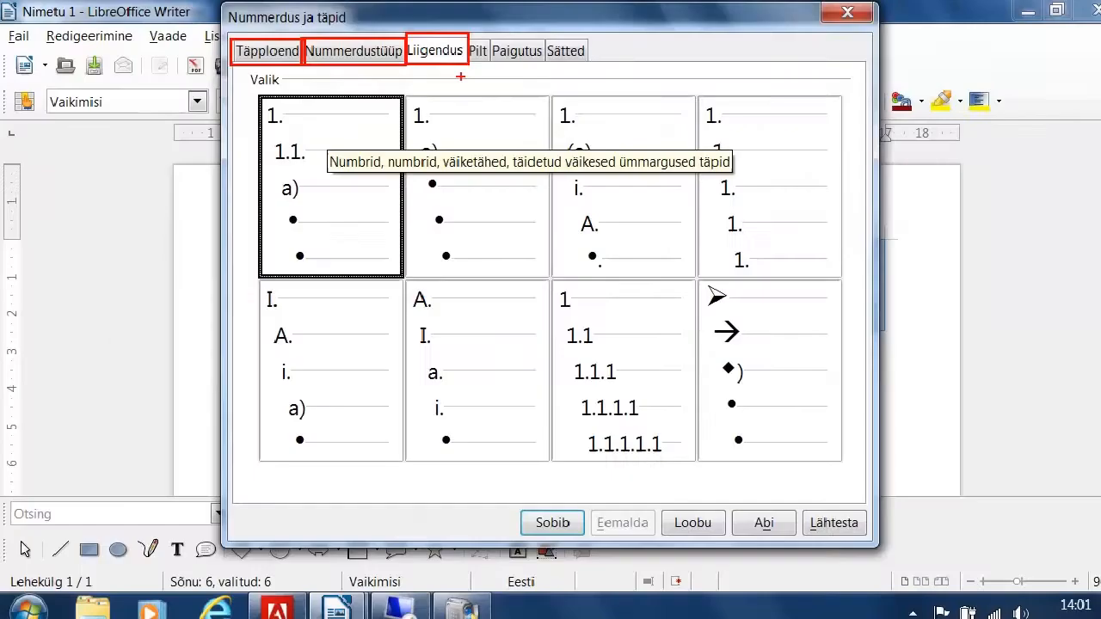
pyautogui.press('ctrl')
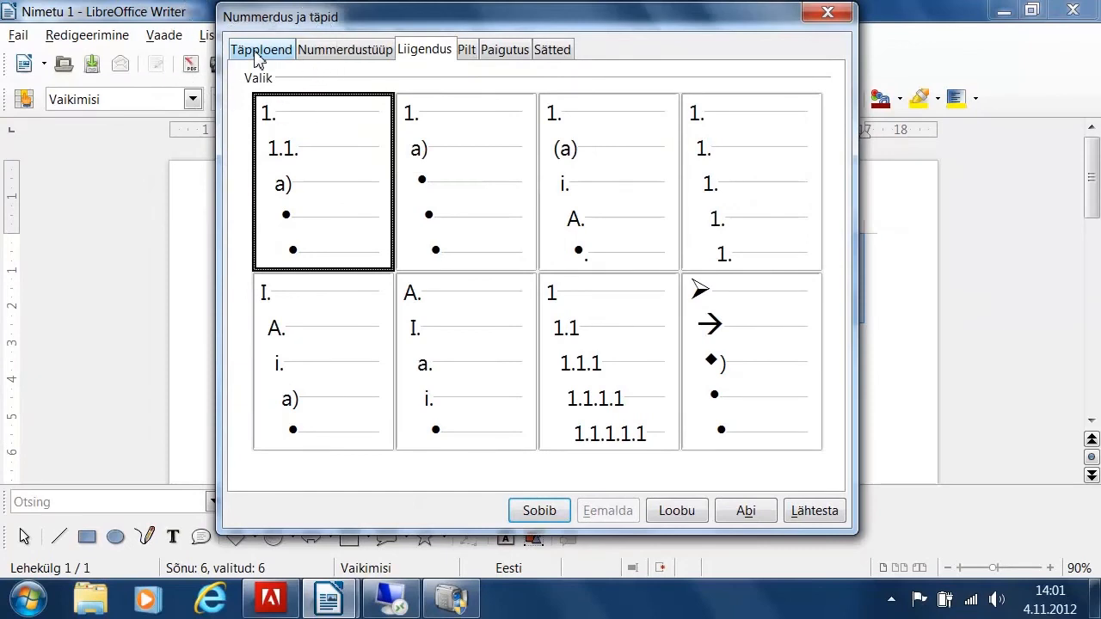
pyautogui.click(258, 52)
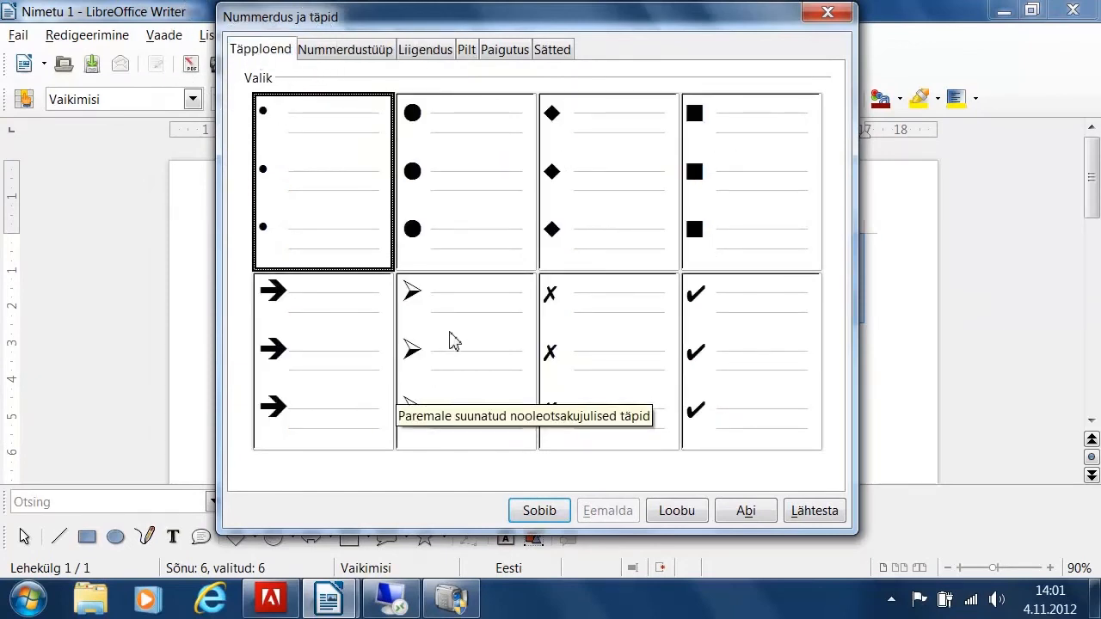
pyautogui.click(449, 340)
pyautogui.click(543, 512)
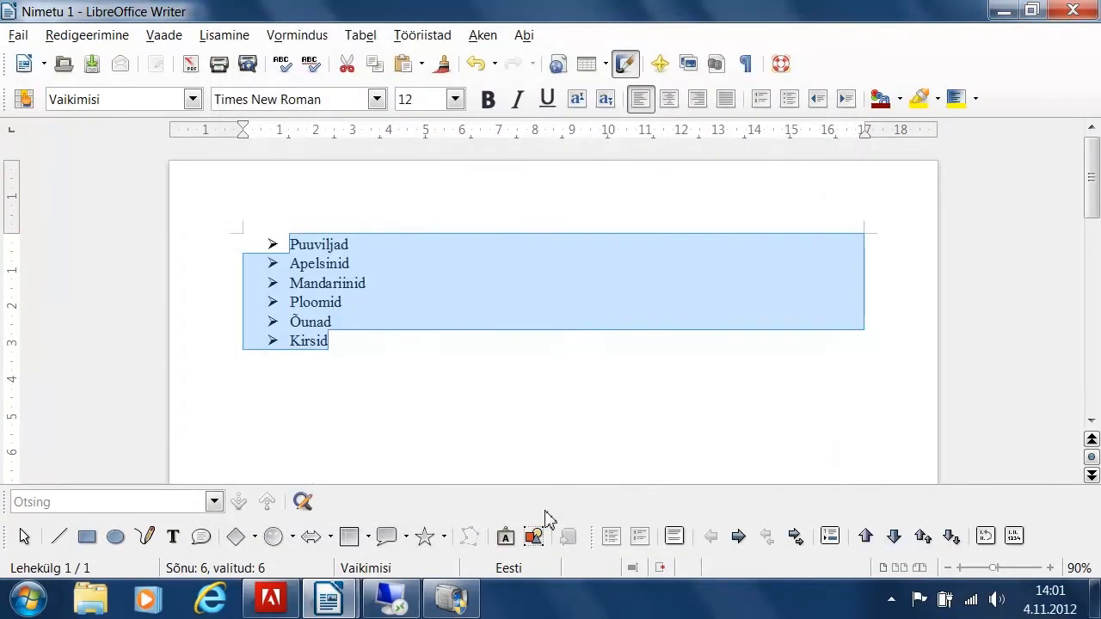
# - Change the selected fruit list to the uppercase-letter numbering style A) B) C)
pyautogui.click(289, 38)
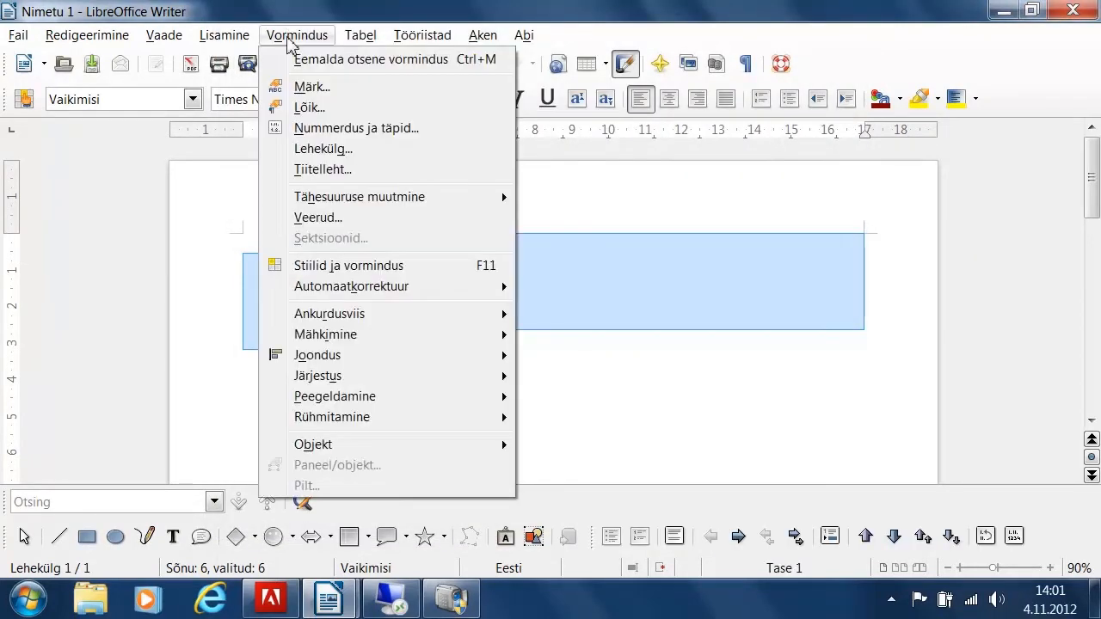
pyautogui.click(327, 135)
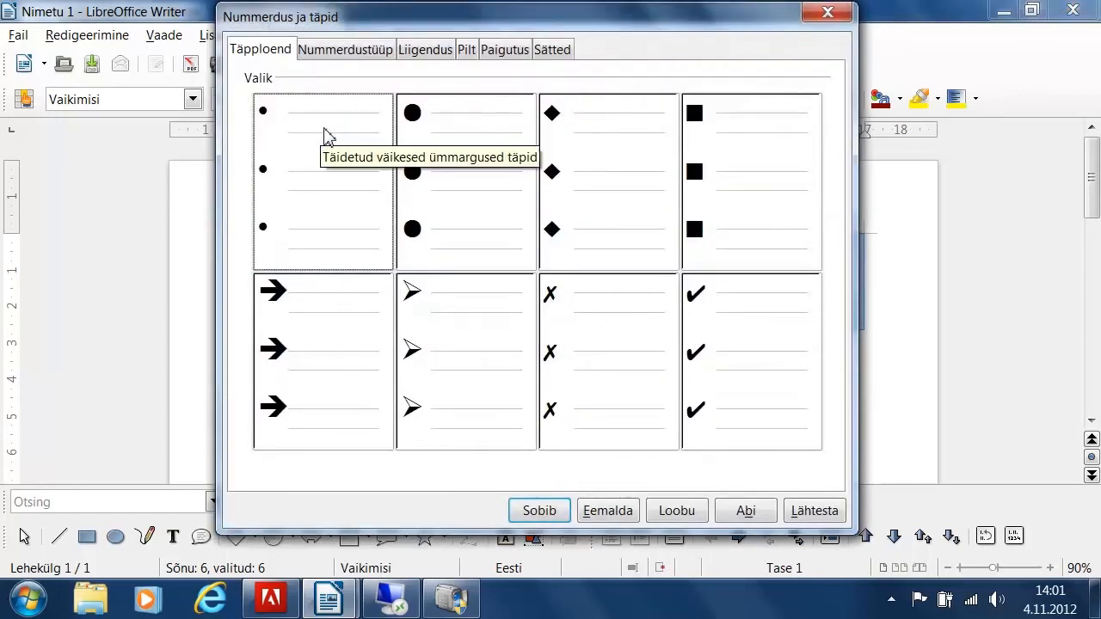
pyautogui.click(345, 51)
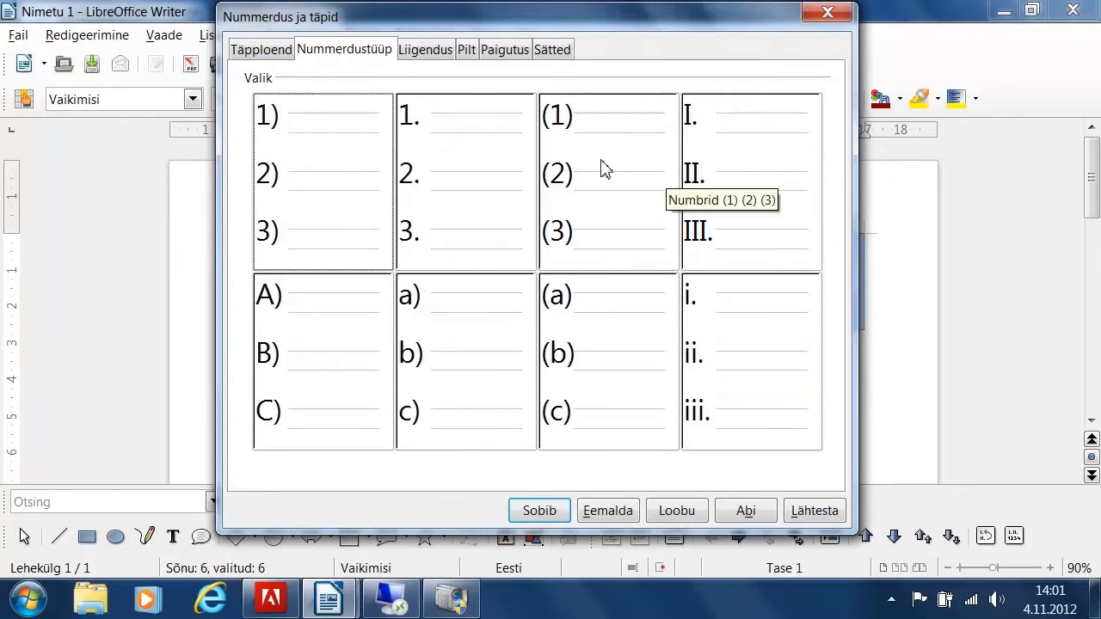
pyautogui.click(314, 357)
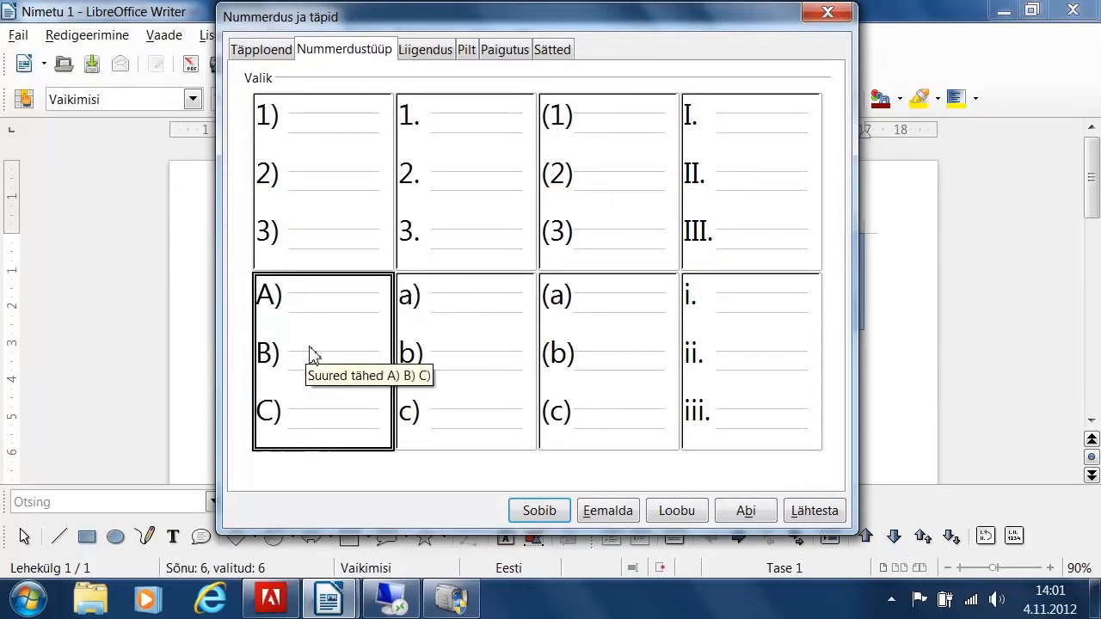
pyautogui.click(555, 516)
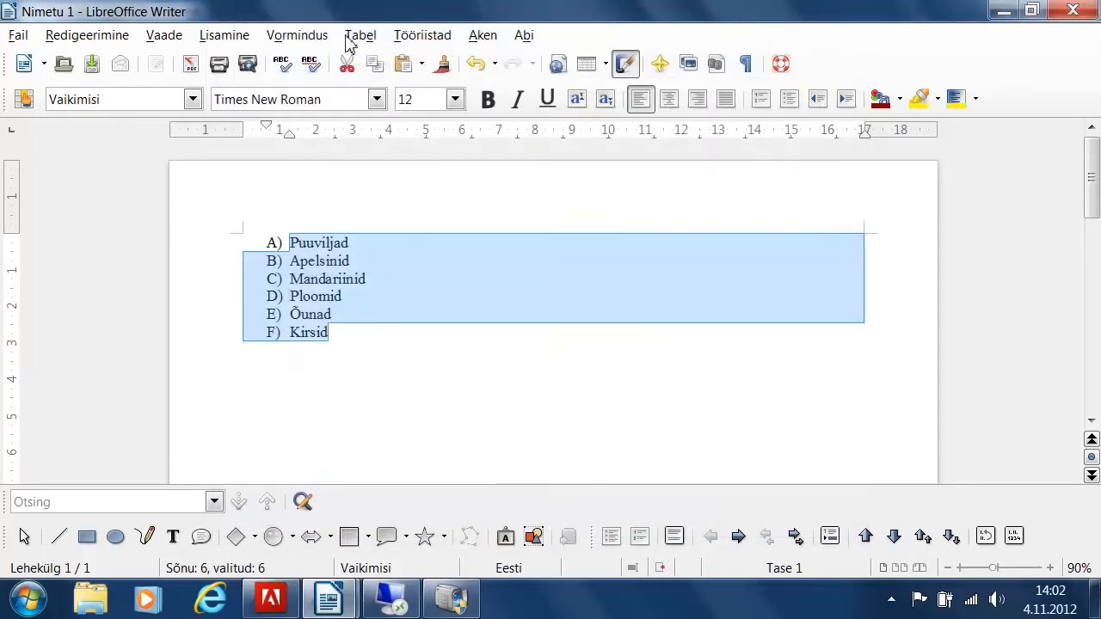
# - Apply the outline numbering style with numbers on all levels (1, 1.1, 1.1.1) to the selected fruit list
pyautogui.click(300, 38)
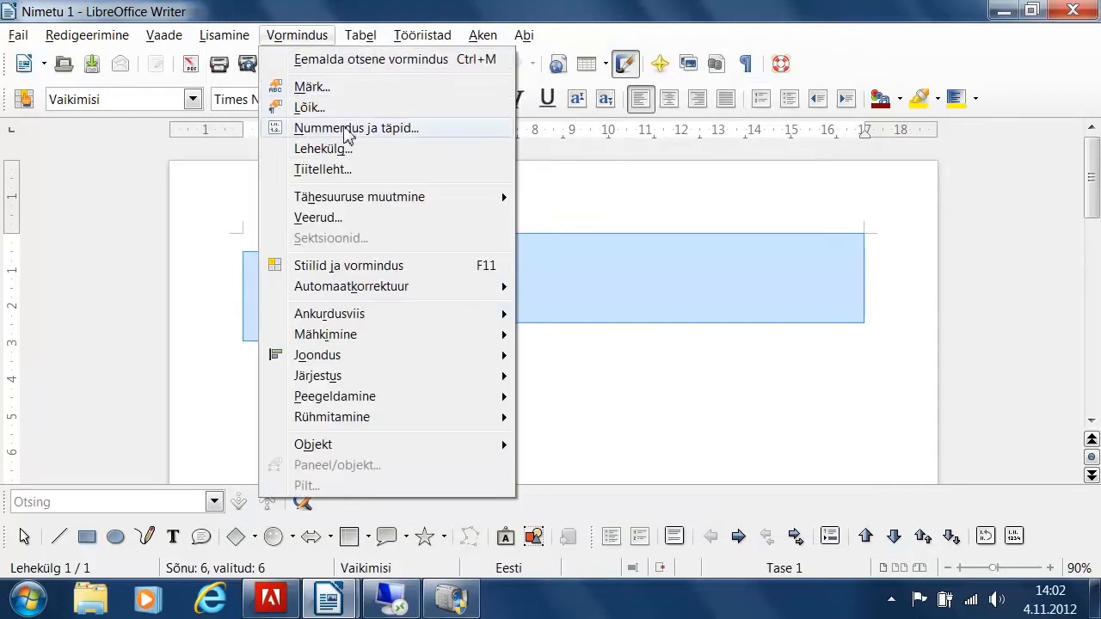
pyautogui.click(346, 127)
pyautogui.click(422, 52)
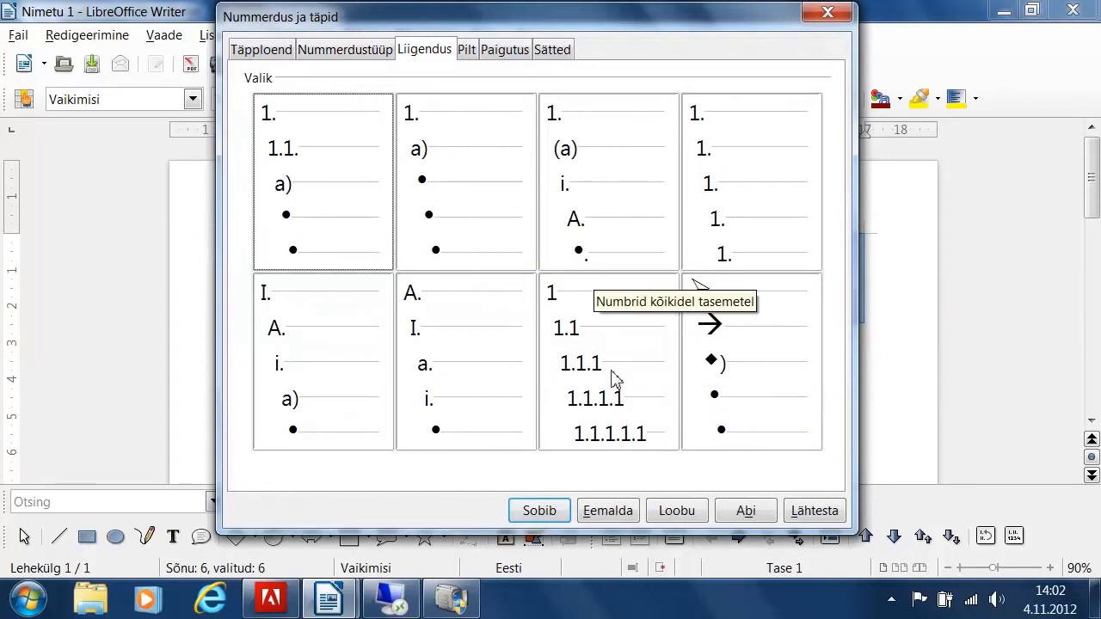
pyautogui.click(602, 346)
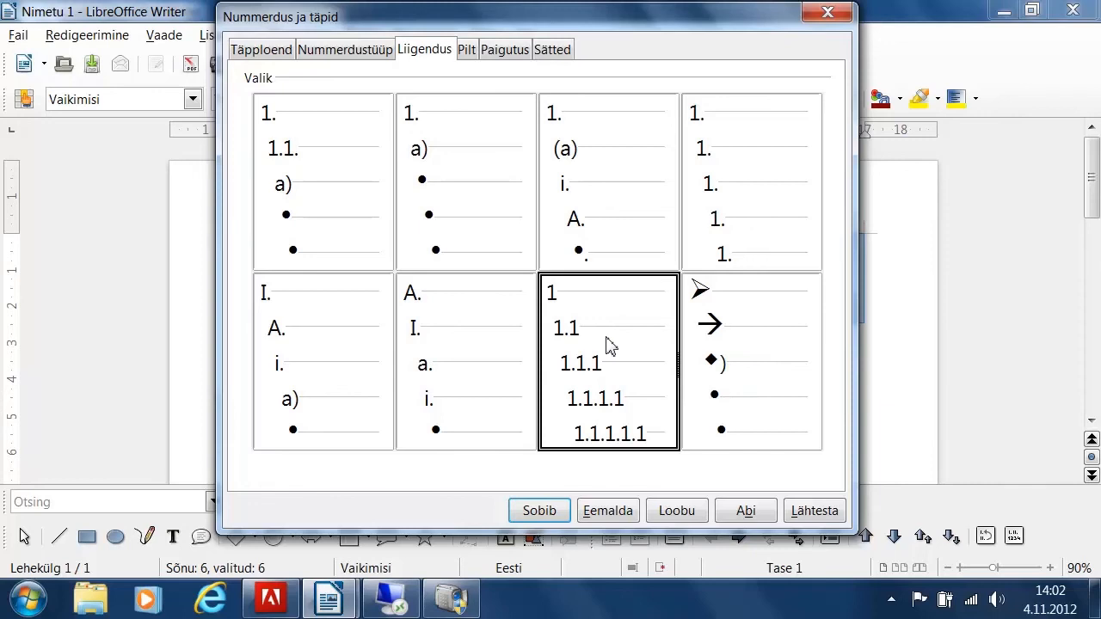
pyautogui.click(542, 512)
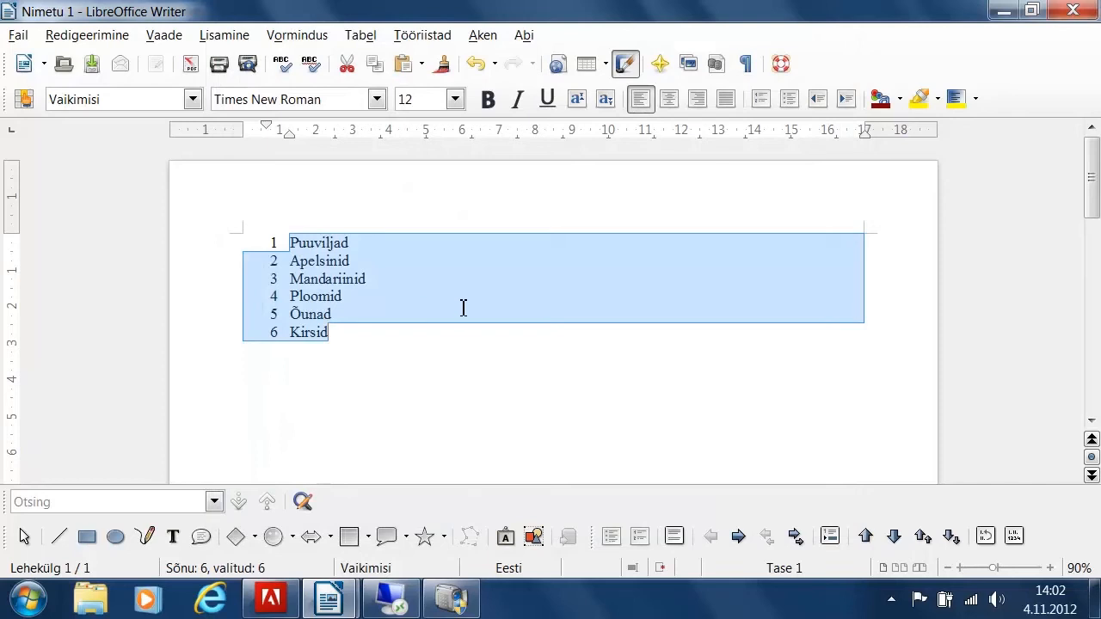
# - Demote the list items from Apelsinid to Kirsid to the second outline level under Puuviljad
pyautogui.click(346, 333)
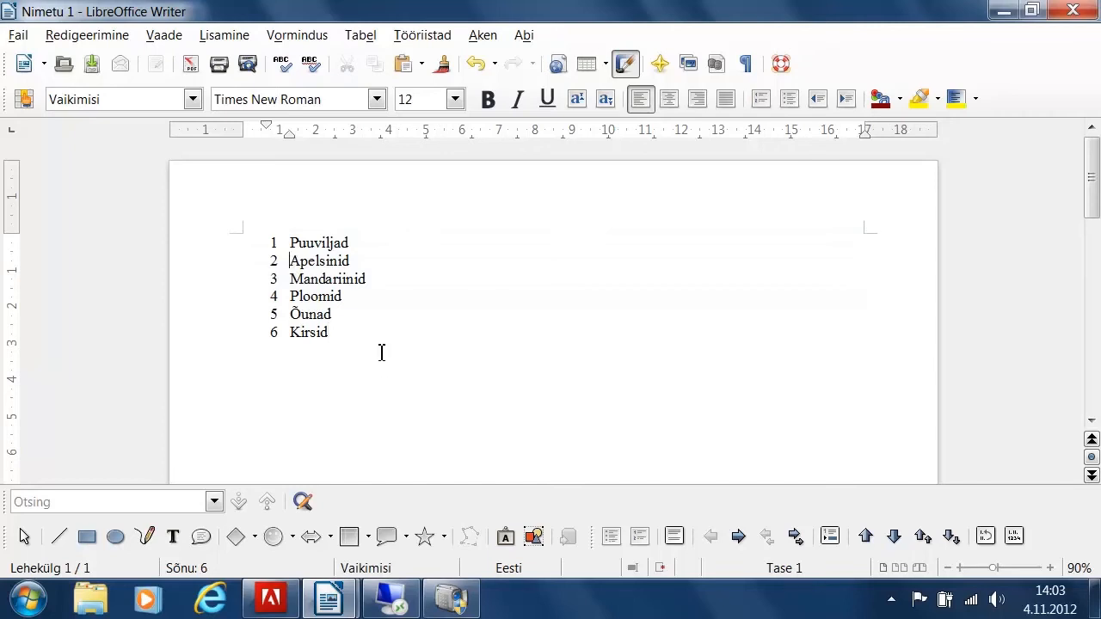
pyautogui.moveTo(342, 334); pyautogui.dragTo(293, 261)
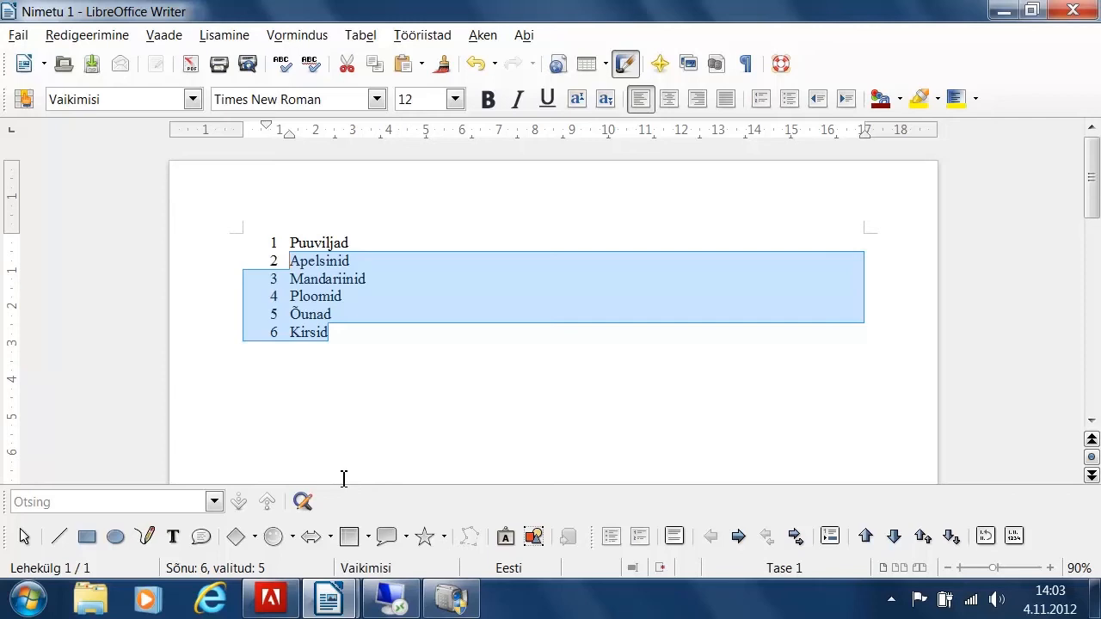
pyautogui.press('Tab')
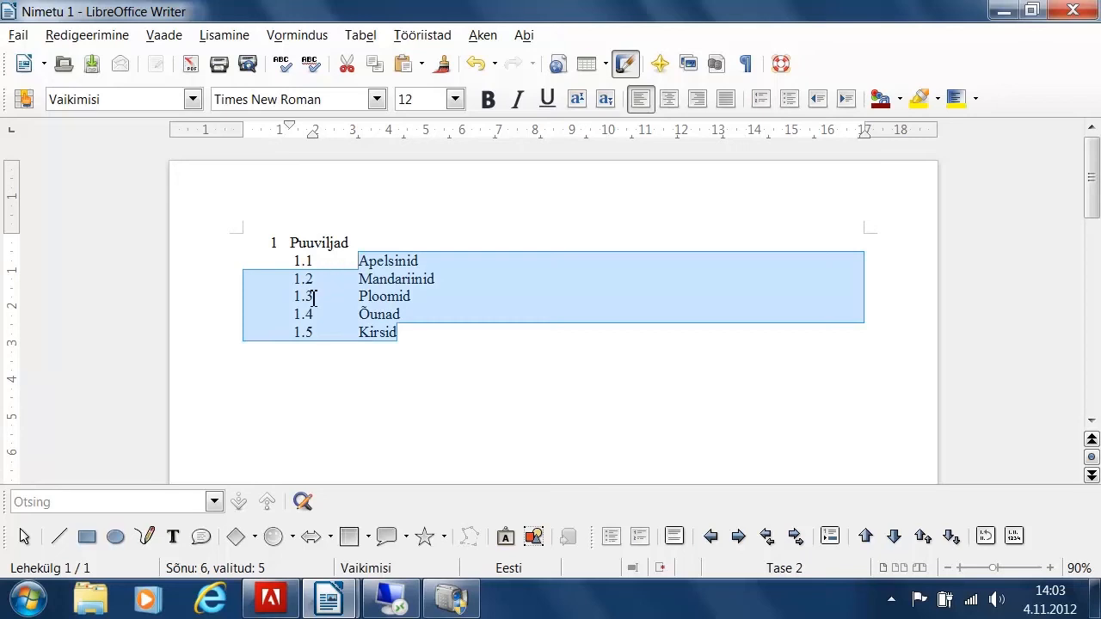
pyautogui.click(367, 306)
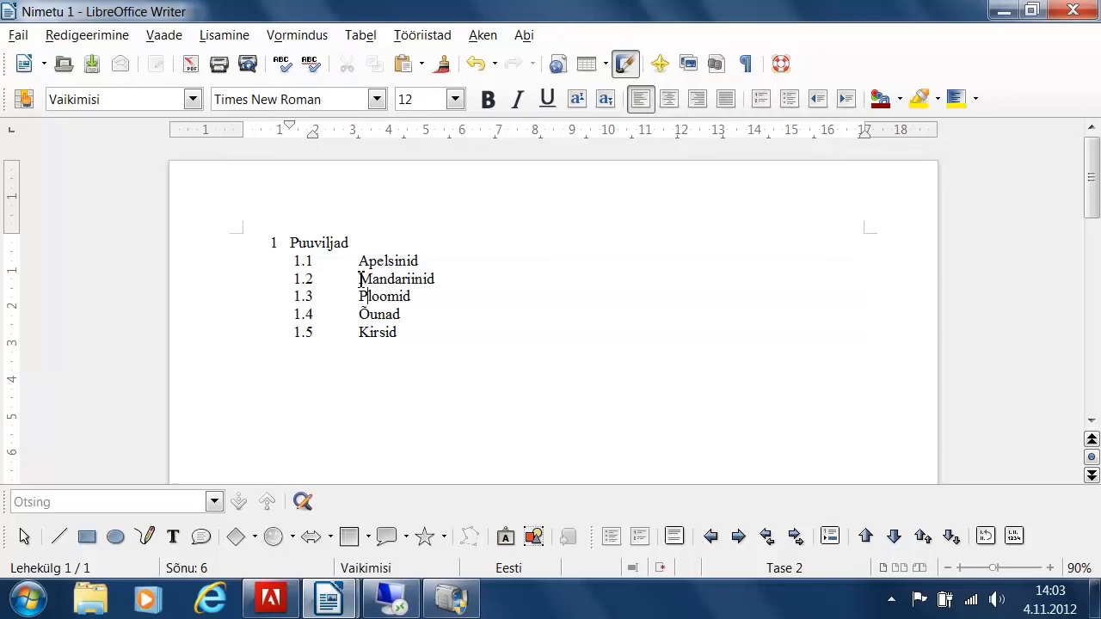
pyautogui.moveTo(359, 279); pyautogui.dragTo(451, 293)
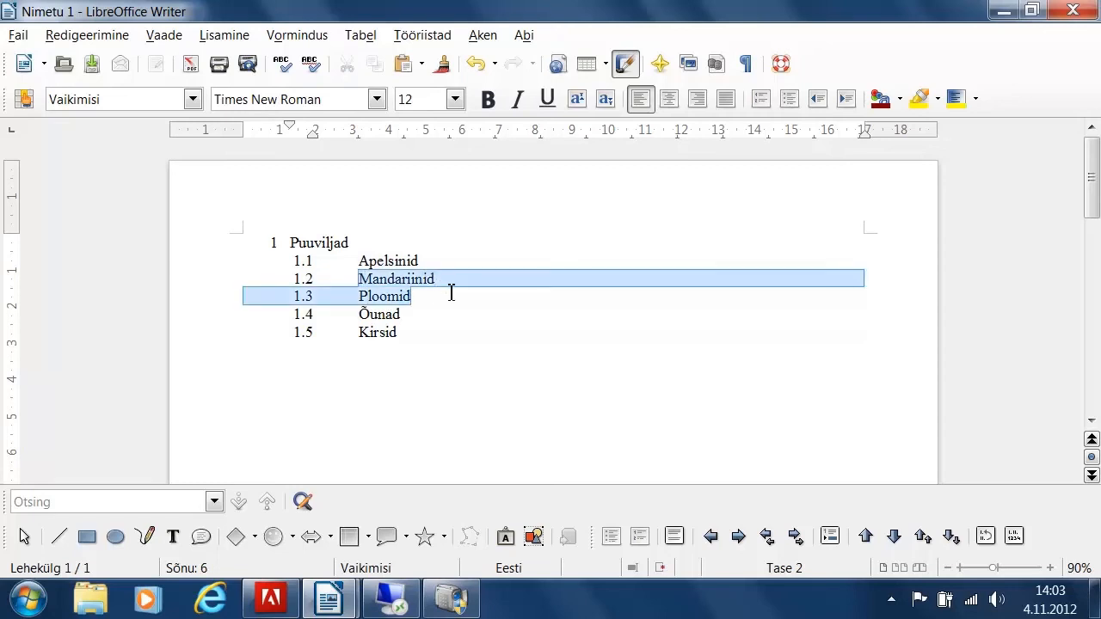
pyautogui.press('Delete')
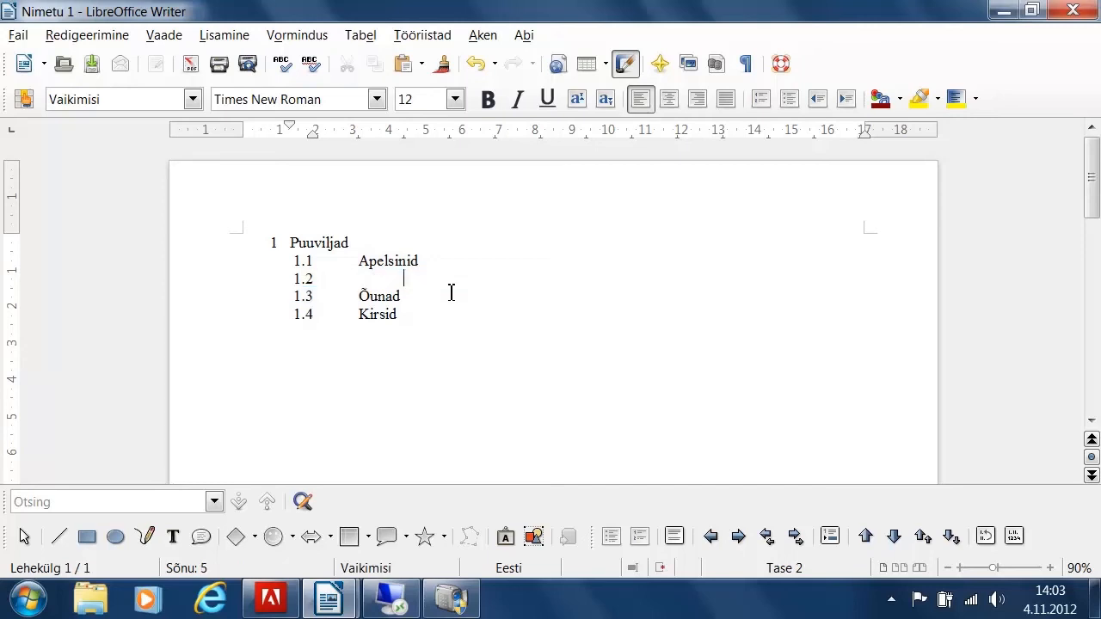
pyautogui.hotkey('ctrl', 'z')
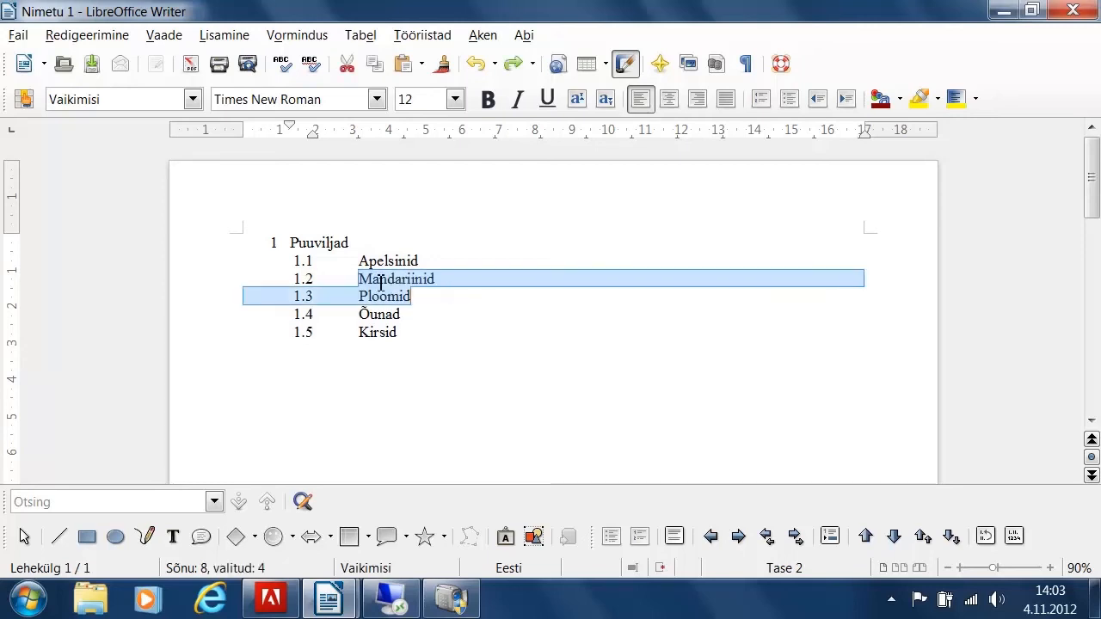
# - Demote the Mandariinid and Ploomid items to the third outline level under Apelsinid
pyautogui.click(363, 279)
pyautogui.press('Tab')
pyautogui.click(361, 296)
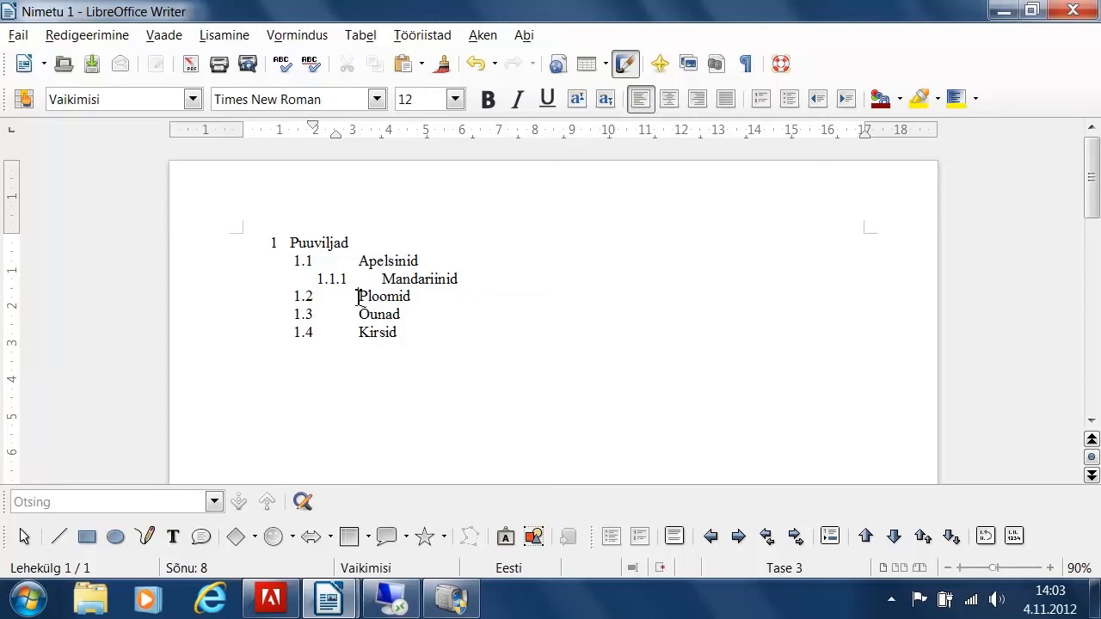
pyautogui.press('Tab')
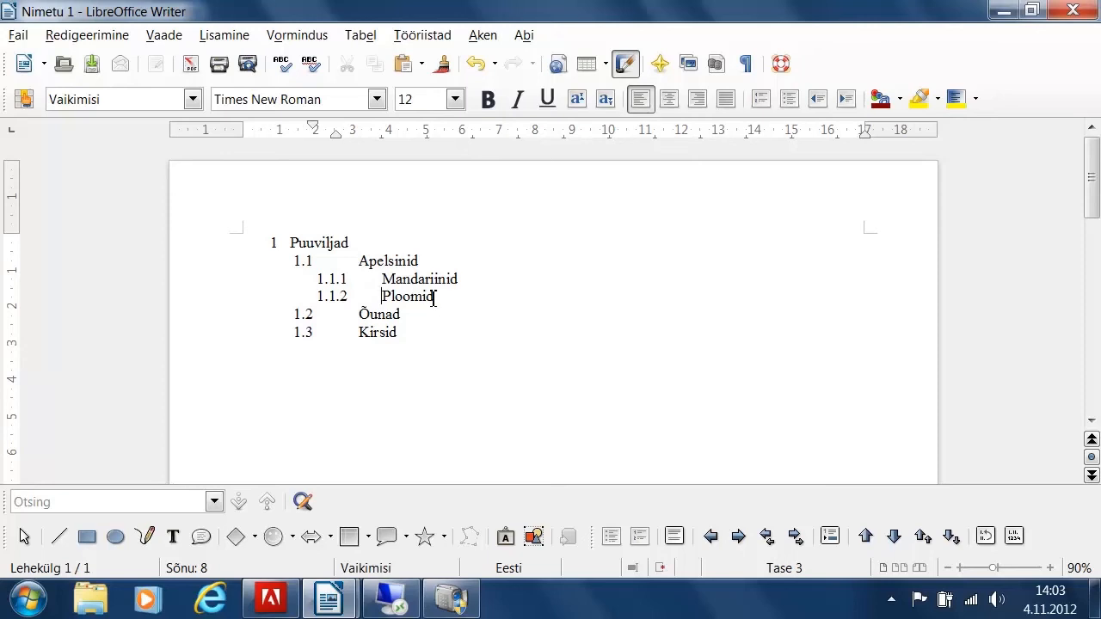
# - Promote the Ploomid and Mandariinid items back to the second outline level
pyautogui.hotkey('shift', 'Tab')
pyautogui.click(381, 278)
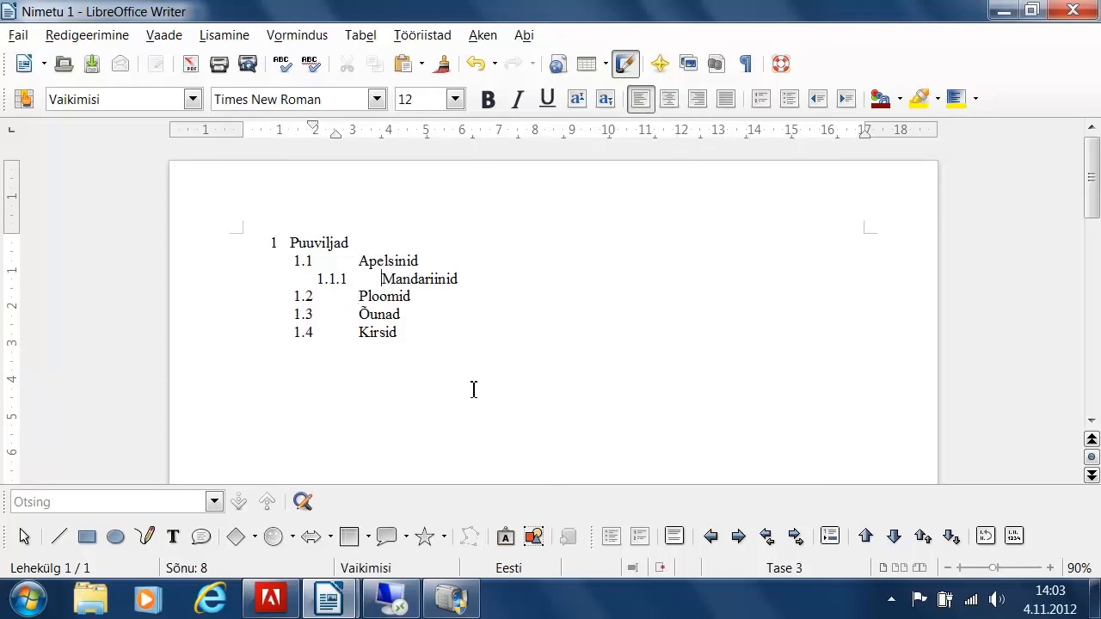
pyautogui.hotkey('shift', 'Tab')
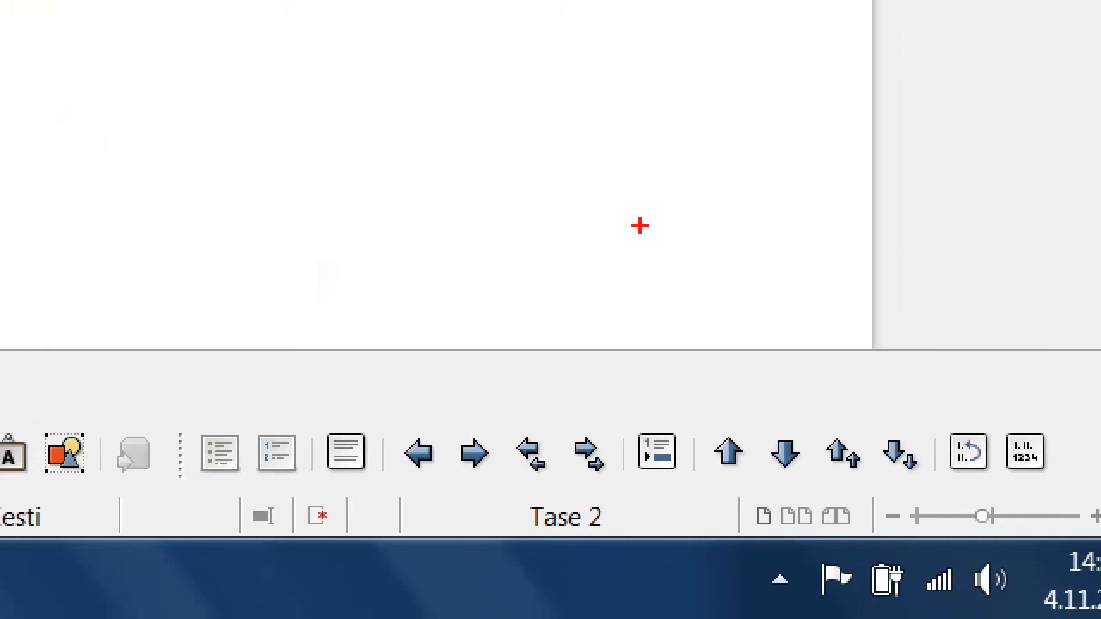
pyautogui.moveTo(342, 337)
pyautogui.mouseDown()
pyautogui.moveTo(915, 500)
pyautogui.moveTo(1090, 502)
pyautogui.mouseUp()
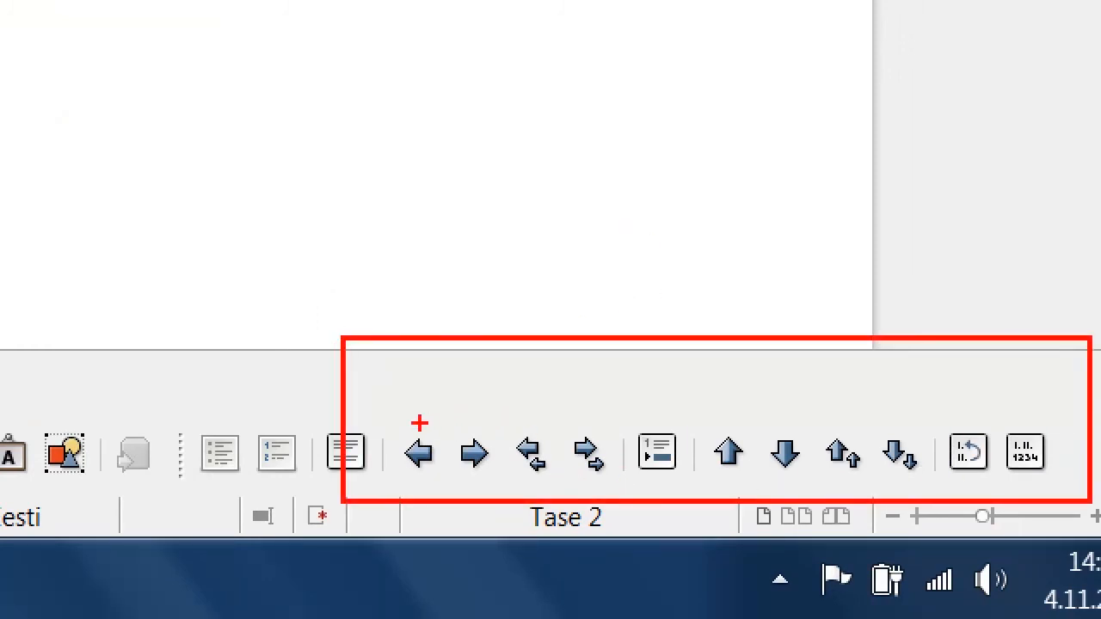
pyautogui.moveTo(396, 422)
pyautogui.mouseDown()
pyautogui.moveTo(440, 504)
pyautogui.moveTo(439, 486)
pyautogui.moveTo(499, 491)
pyautogui.mouseUp()
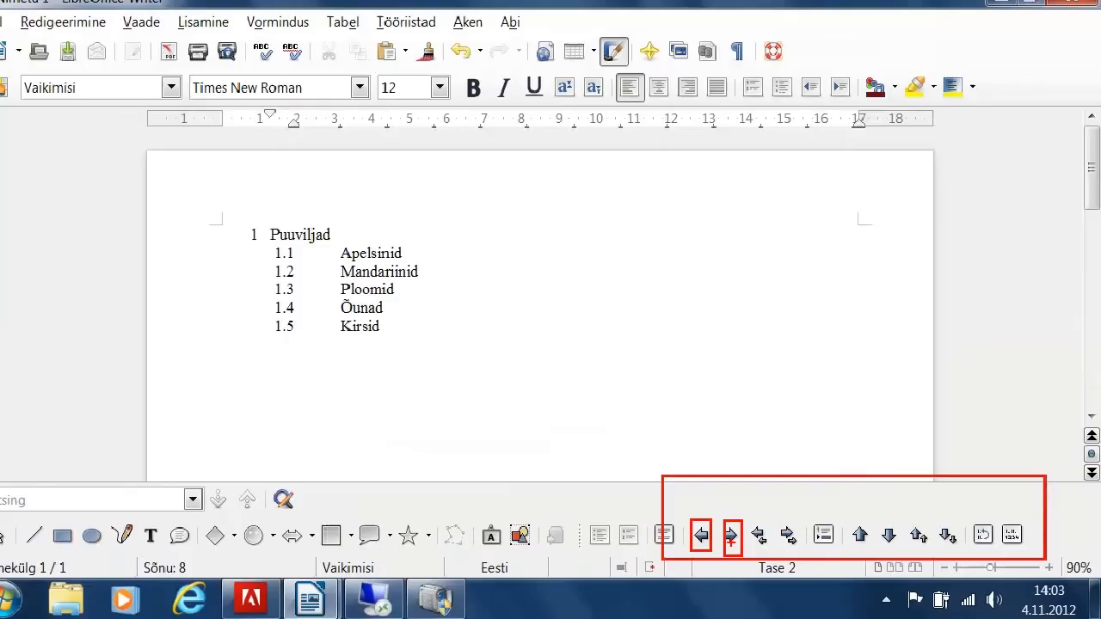
# - Demote the Ploomid item step by step to the eighth outline level under Mandariinid
pyautogui.moveTo(406, 339); pyautogui.dragTo(359, 270)
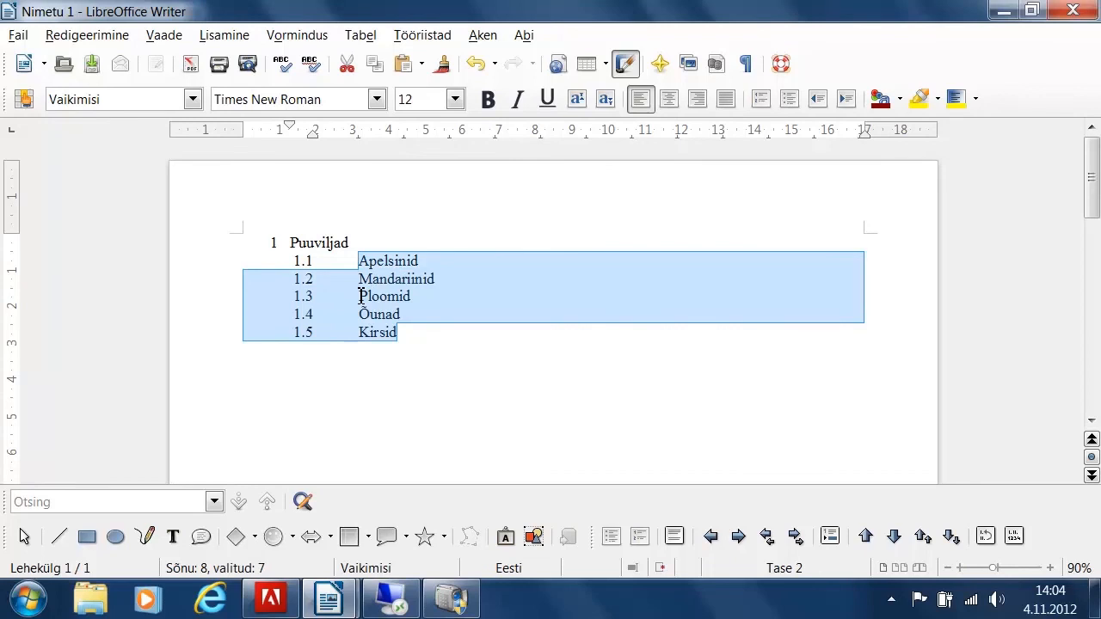
pyautogui.click(361, 296)
pyautogui.click(739, 537)
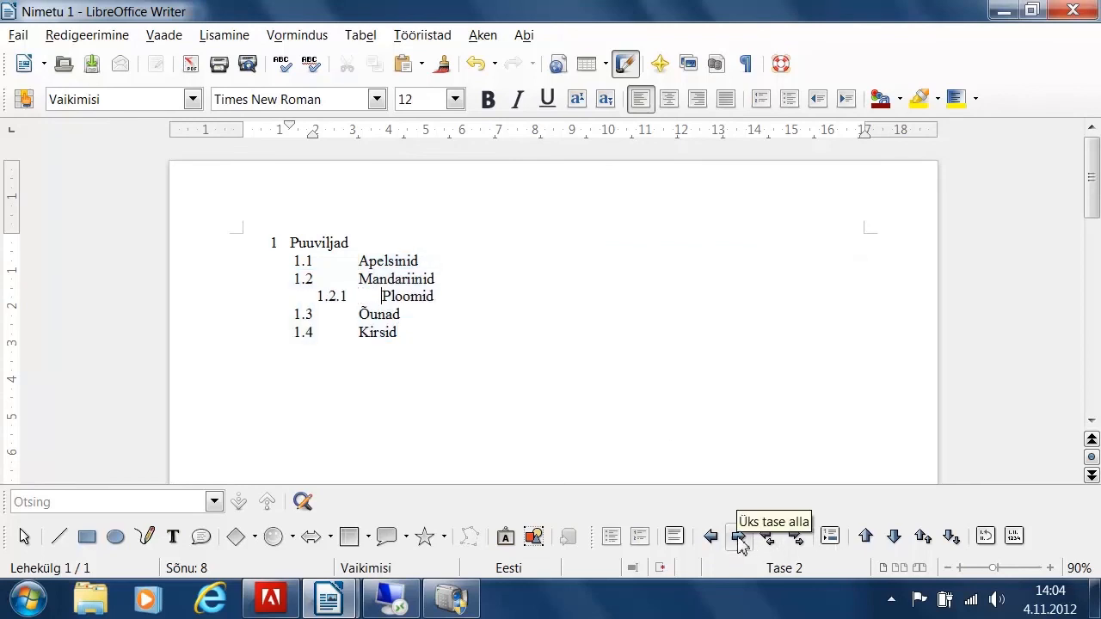
pyautogui.click(738, 536)
pyautogui.click(739, 536)
pyautogui.click(739, 537)
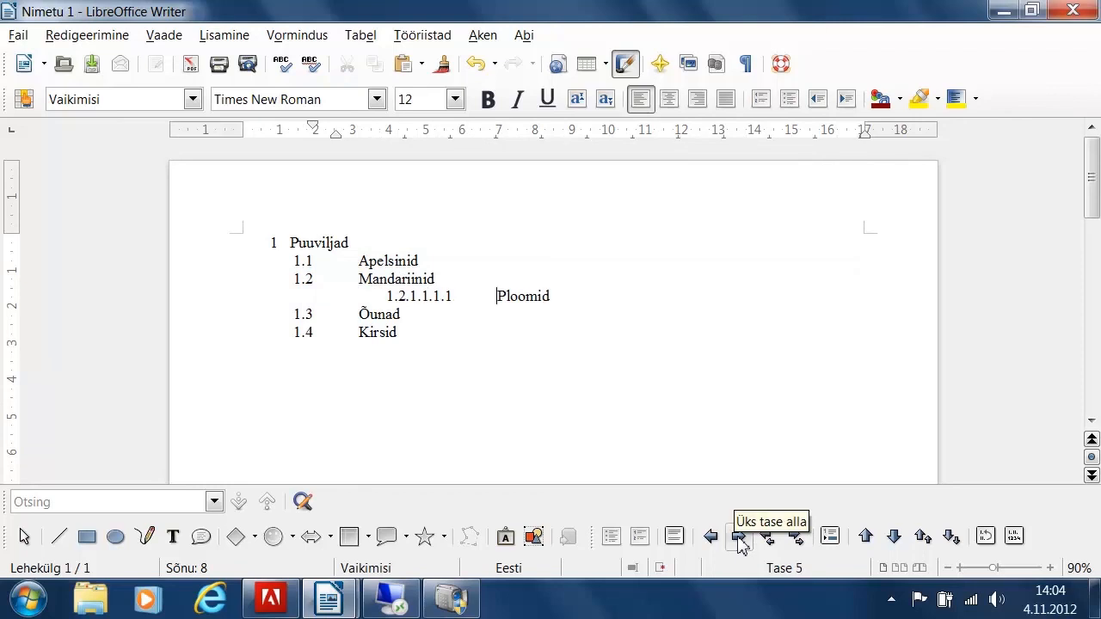
pyautogui.click(739, 536)
pyautogui.click(739, 537)
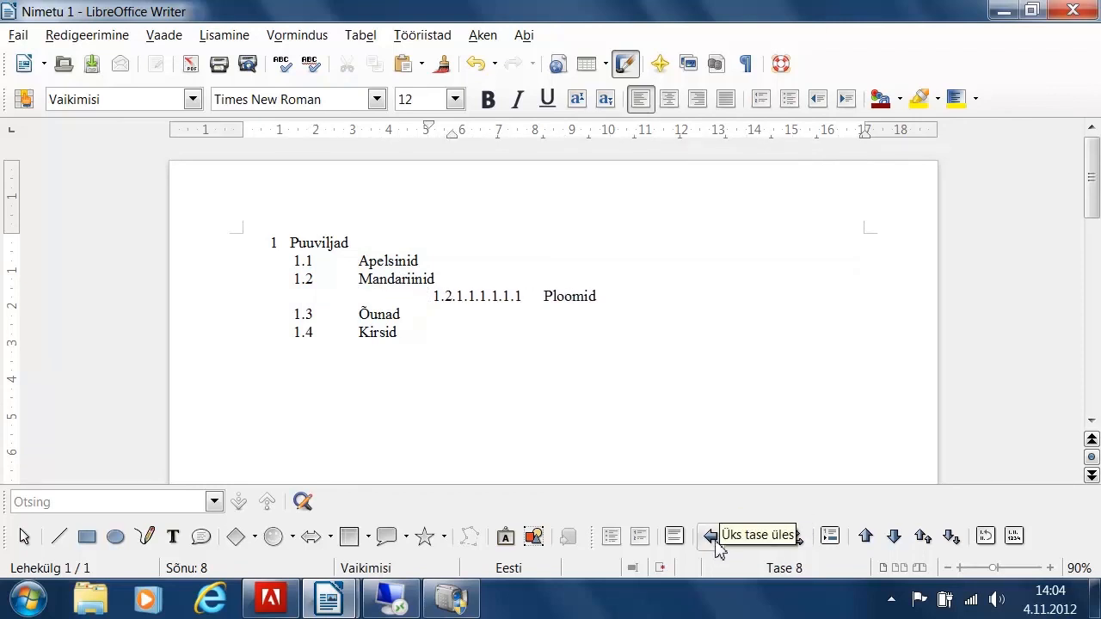
# - Promote the Ploomid item back up to the second outline level under Puuviljad
pyautogui.click(714, 539)
pyautogui.click(714, 538)
pyautogui.click(714, 538)
pyautogui.click(714, 539)
pyautogui.click(714, 538)
pyautogui.click(713, 538)
# - Promote the items from Apelsinid to Kirsid to the first outline level, and demote them back to the second level
pyautogui.moveTo(411, 333); pyautogui.dragTo(366, 262)
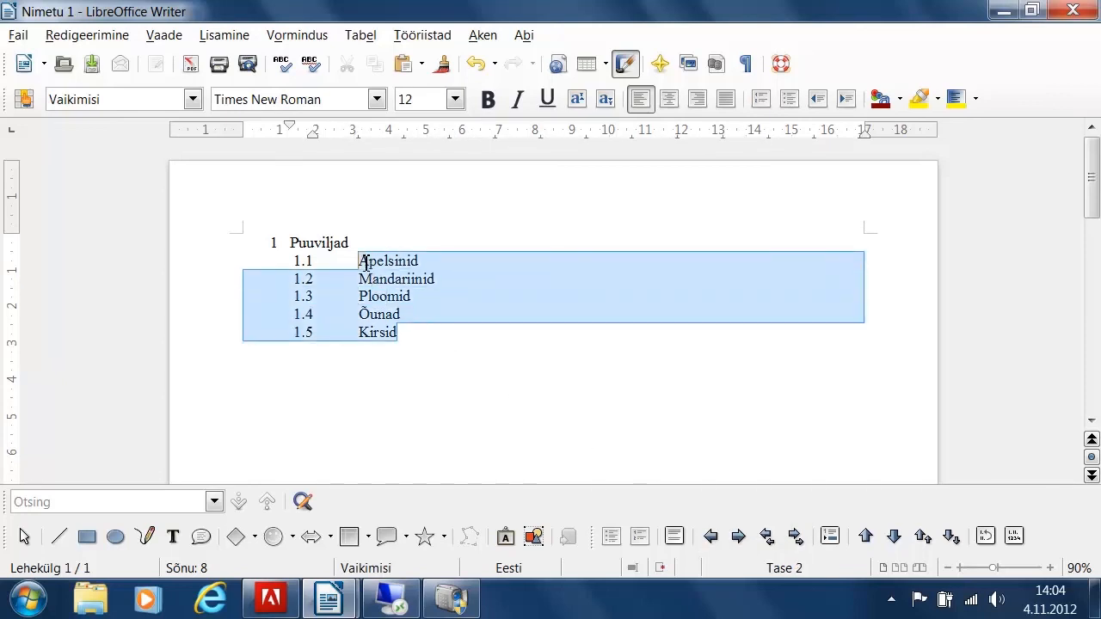
pyautogui.click(710, 536)
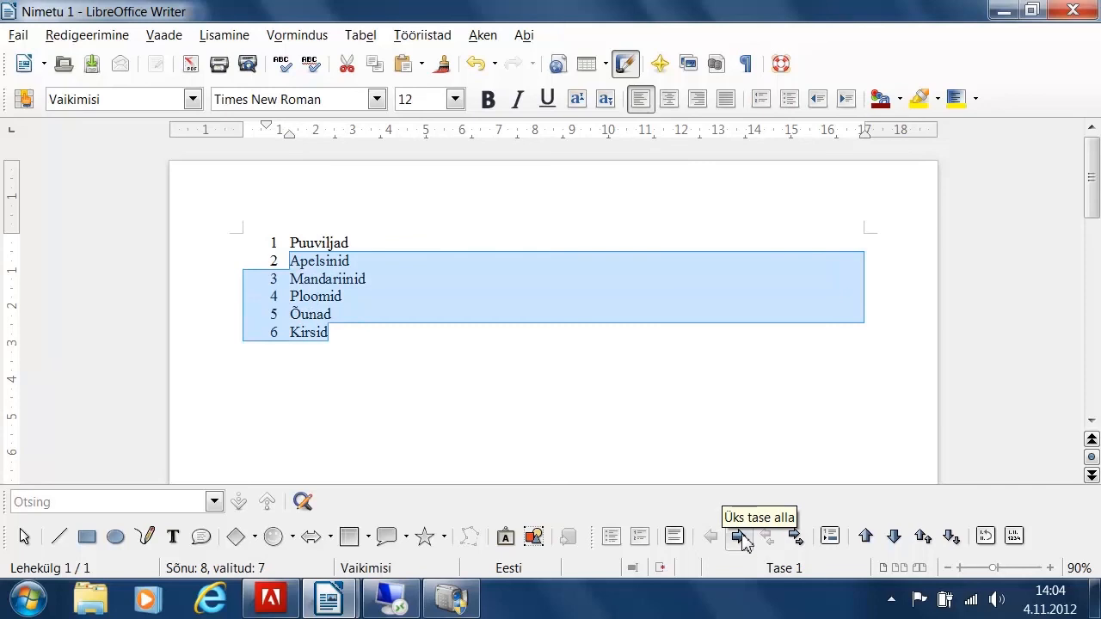
pyautogui.click(740, 536)
pyautogui.click(487, 344)
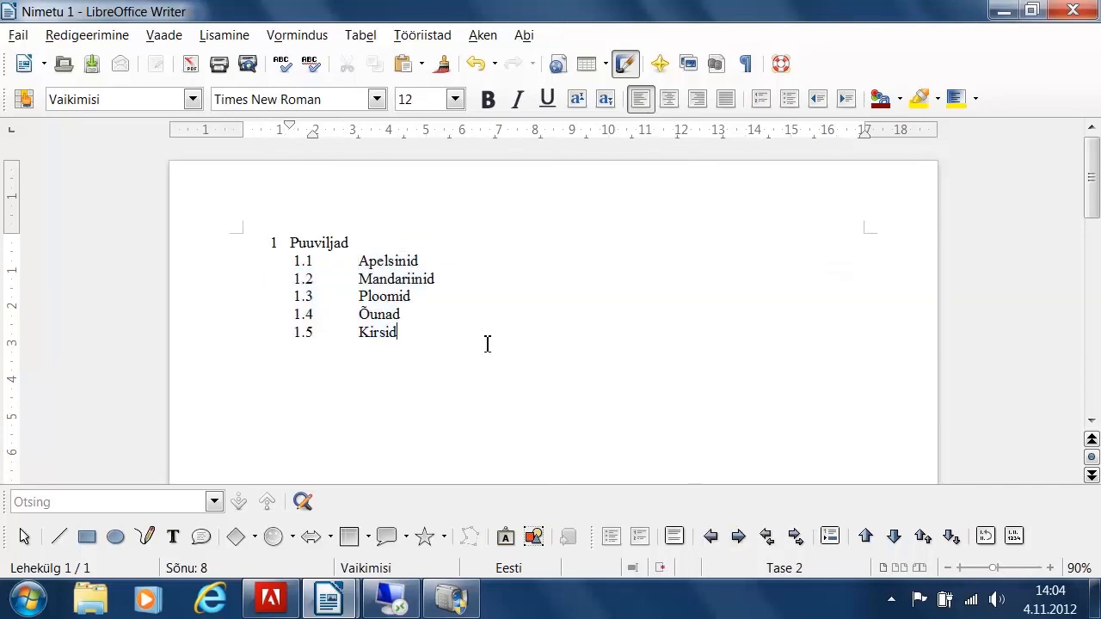